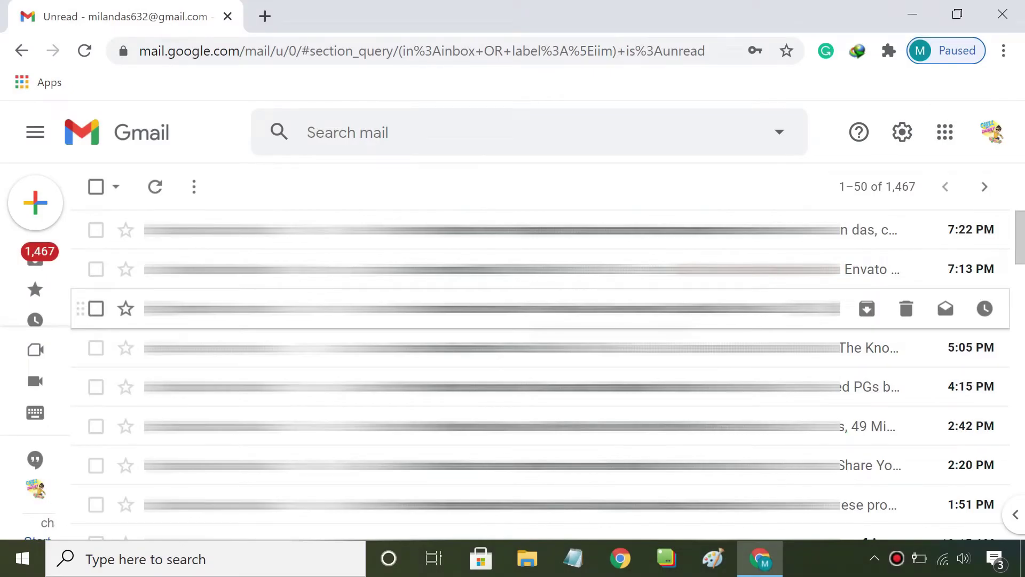
Scroll through the unread emails, ending on the main inbox's 1,467-email Unread section
{"action": "scroll", "coordinate": [534, 308], "scroll_direction": "down", "scroll_amount": 10}
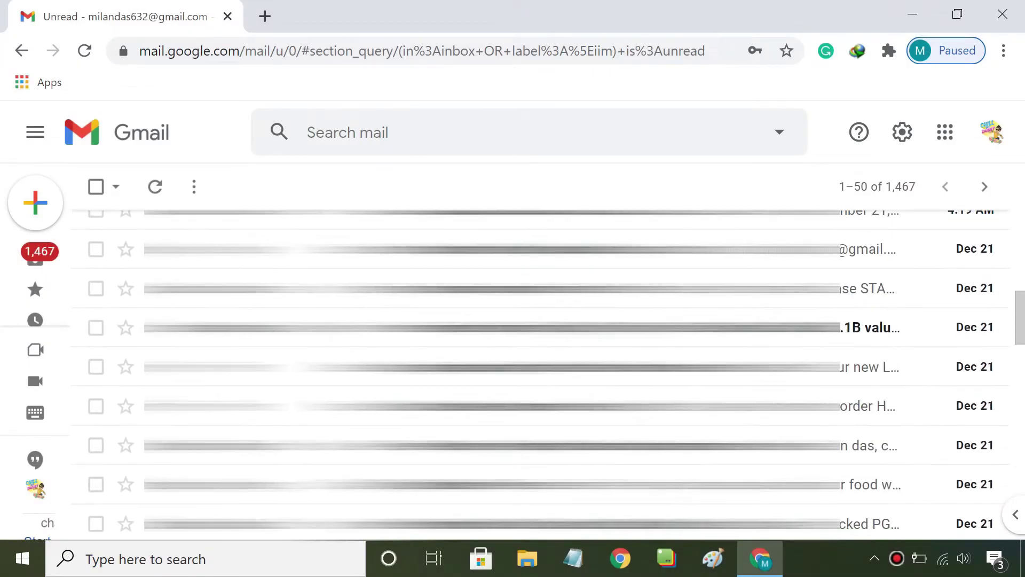
{"action": "scroll", "coordinate": [534, 328], "scroll_direction": "down", "scroll_amount": 9}
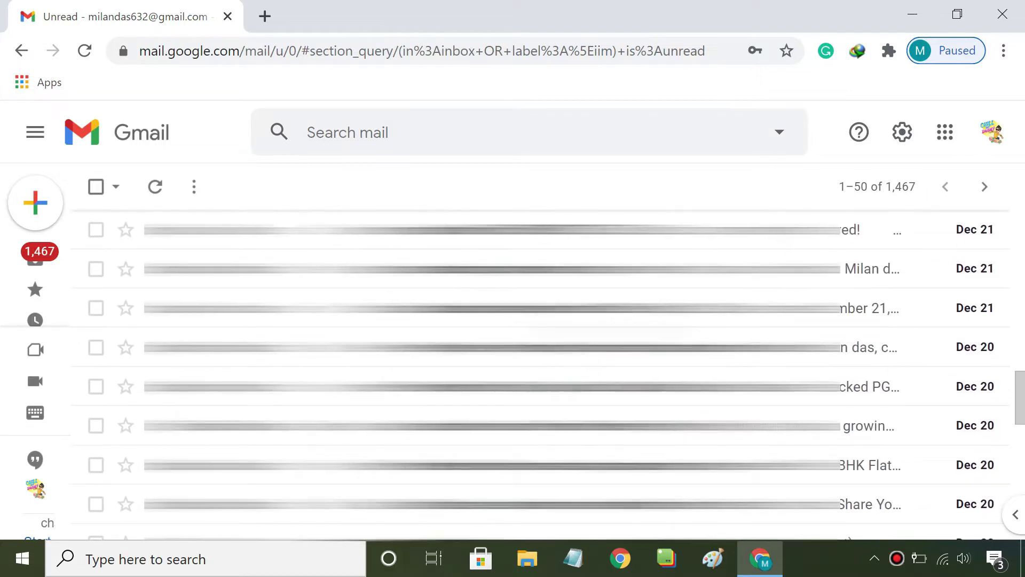
{"action": "scroll", "coordinate": [534, 320], "scroll_direction": "down", "scroll_amount": 6}
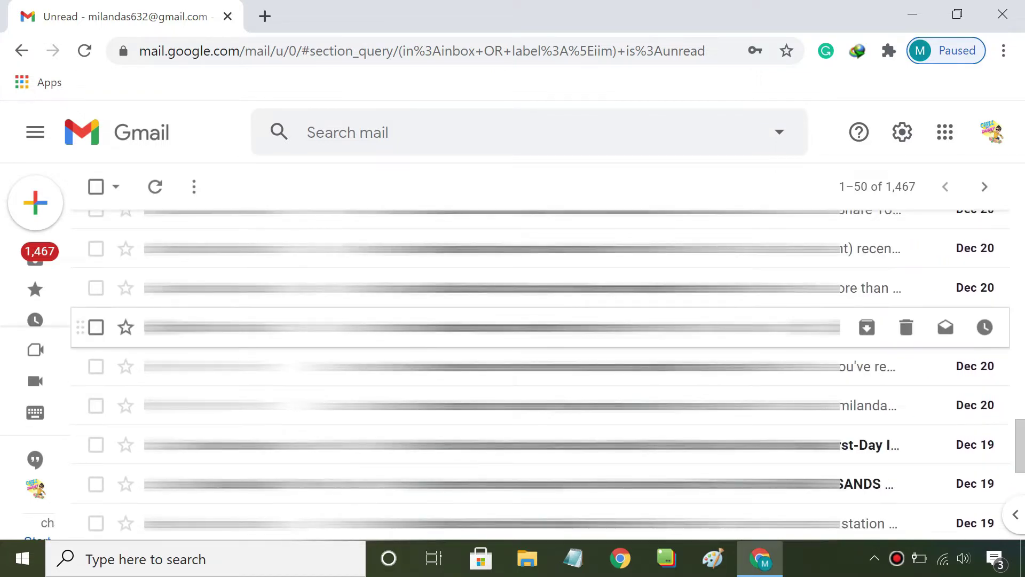
{"action": "scroll", "coordinate": [534, 321], "scroll_direction": "down", "scroll_amount": 6}
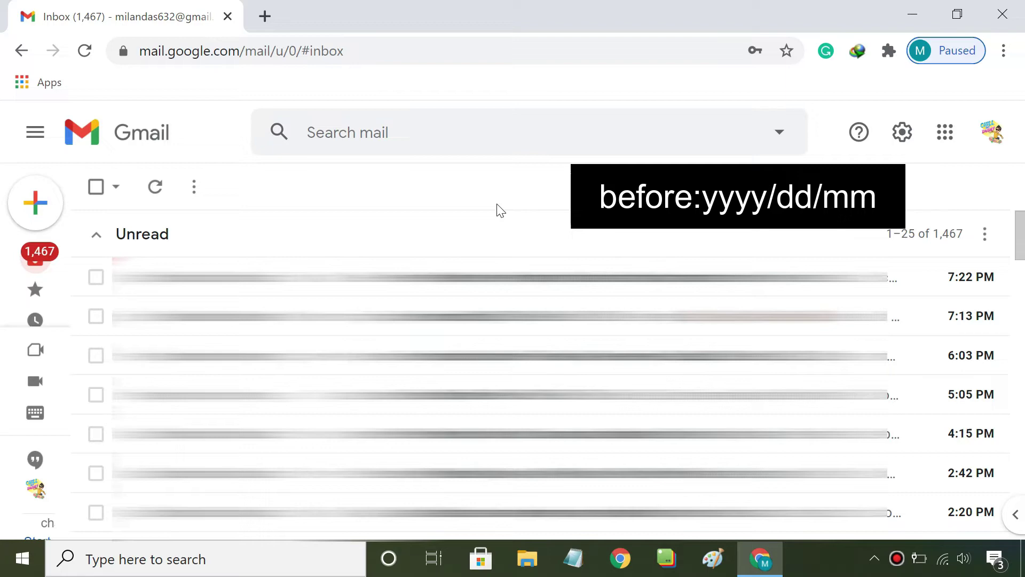
Search Gmail for before:2020/01/01 and scroll through the December 2019 and earlier results
{"action": "left_click", "coordinate": [461, 142]}
{"action": "type", "text": "b"}
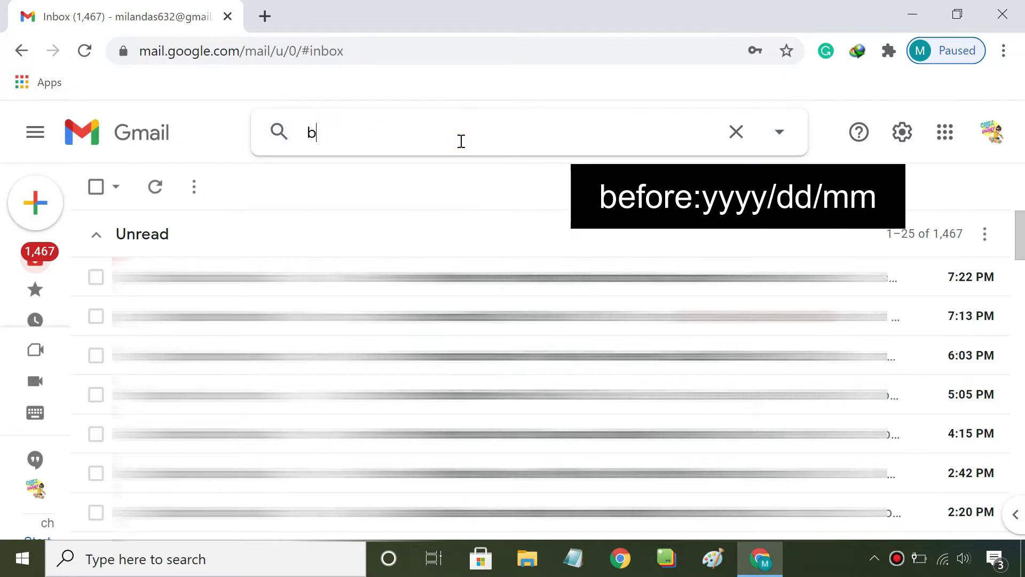
{"action": "type", "text": "efore:"}
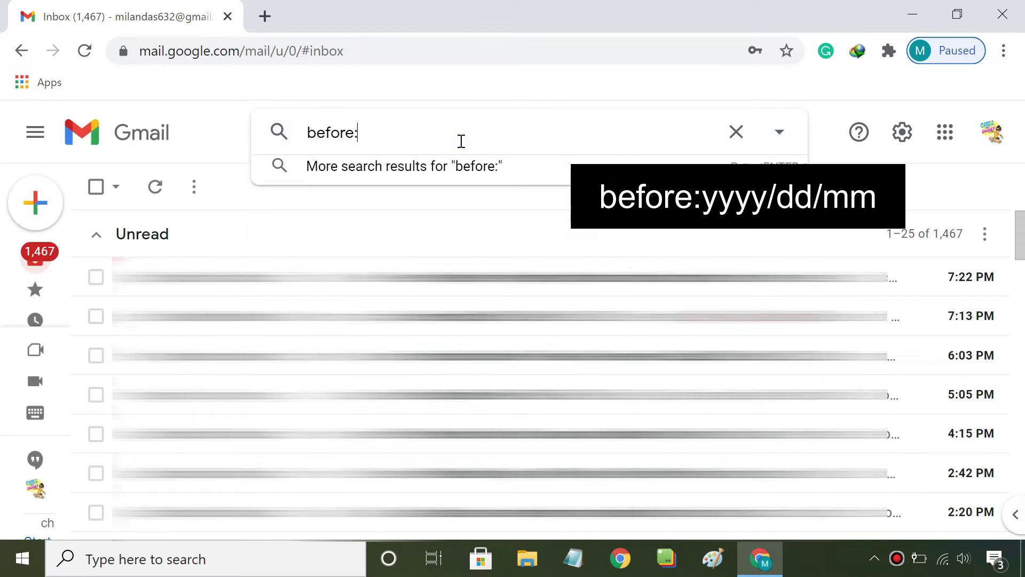
{"action": "type", "text": "2020/"}
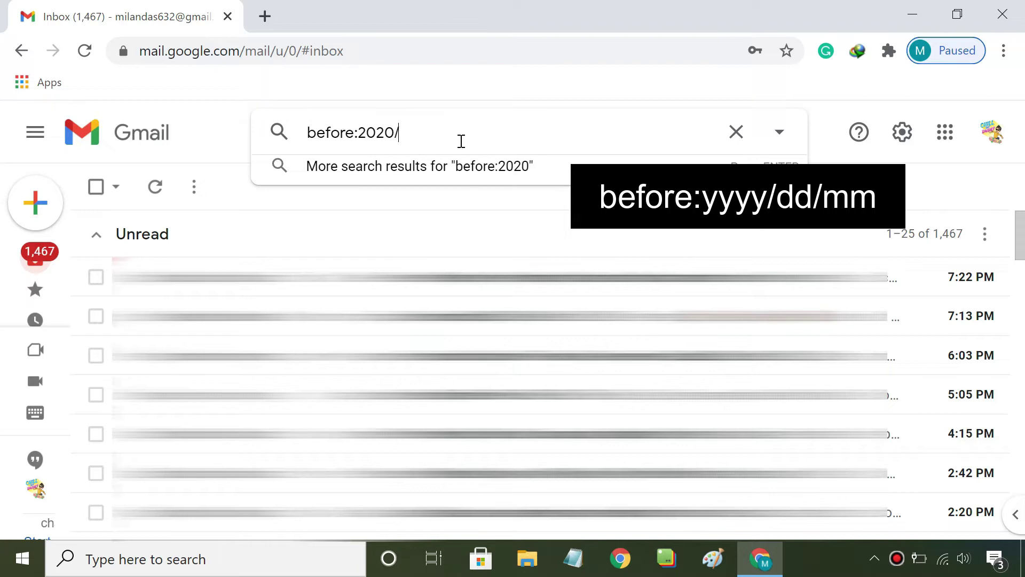
{"action": "type", "text": "01/01"}
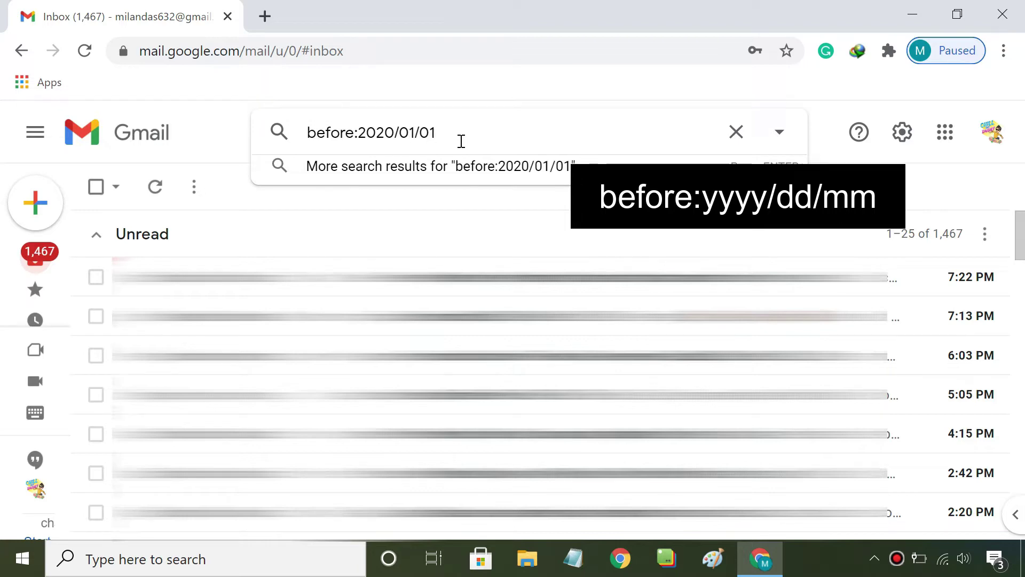
{"action": "key", "text": "Return"}
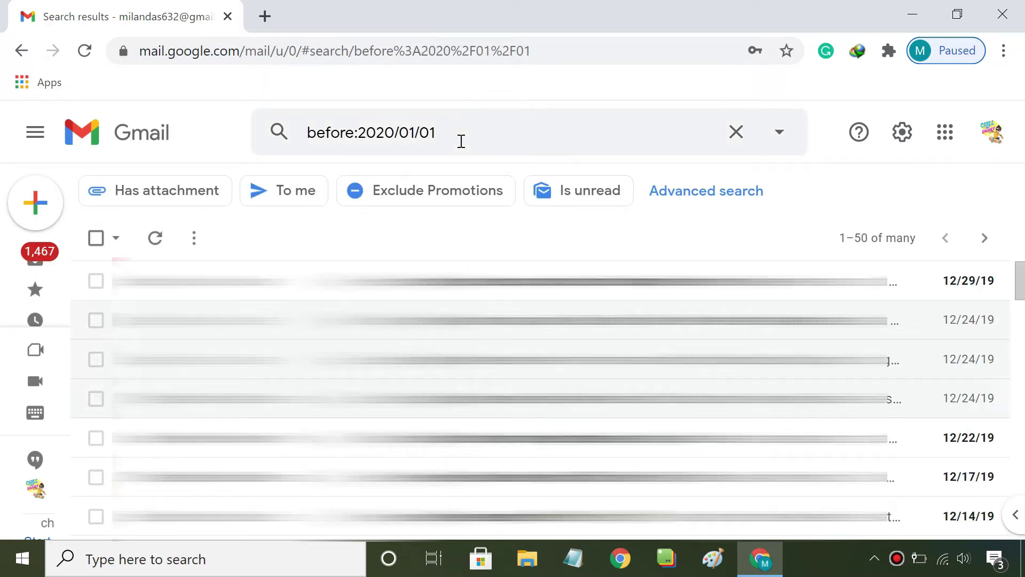
{"action": "scroll", "coordinate": [532, 299], "scroll_direction": "down", "scroll_amount": 10}
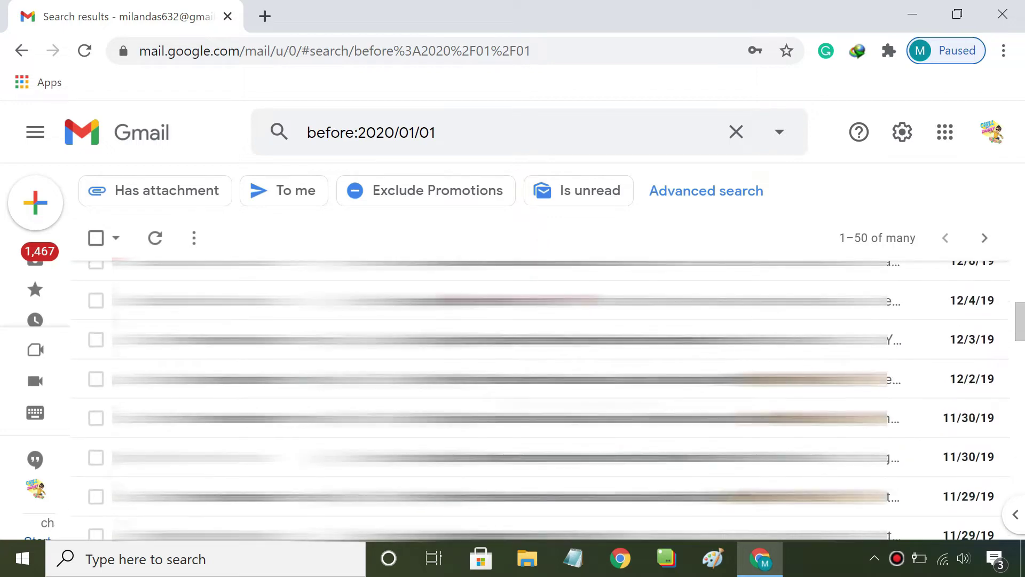
{"action": "scroll", "coordinate": [531, 398], "scroll_direction": "down", "scroll_amount": 10}
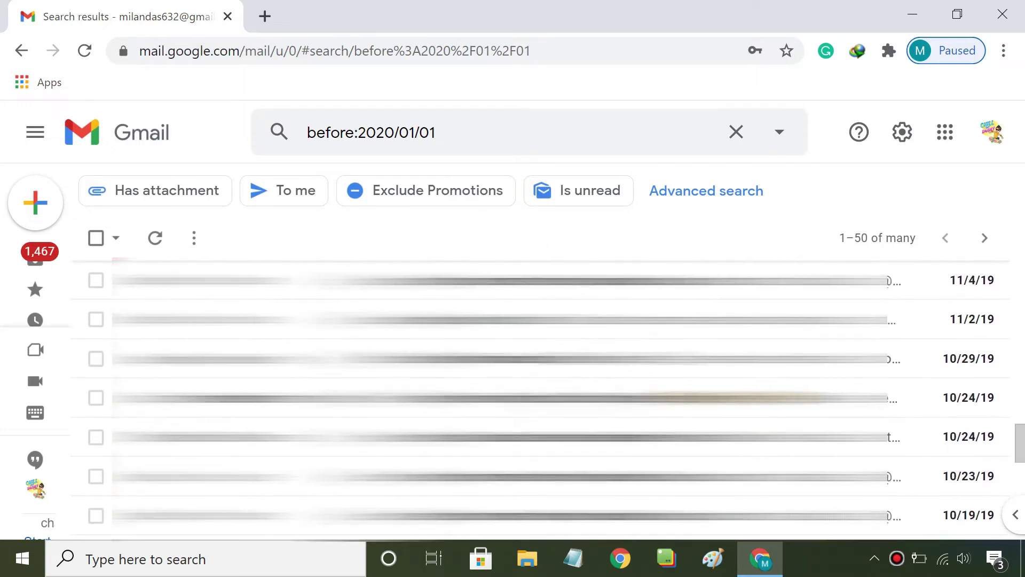
{"action": "scroll", "coordinate": [566, 406], "scroll_direction": "up", "scroll_amount": 20}
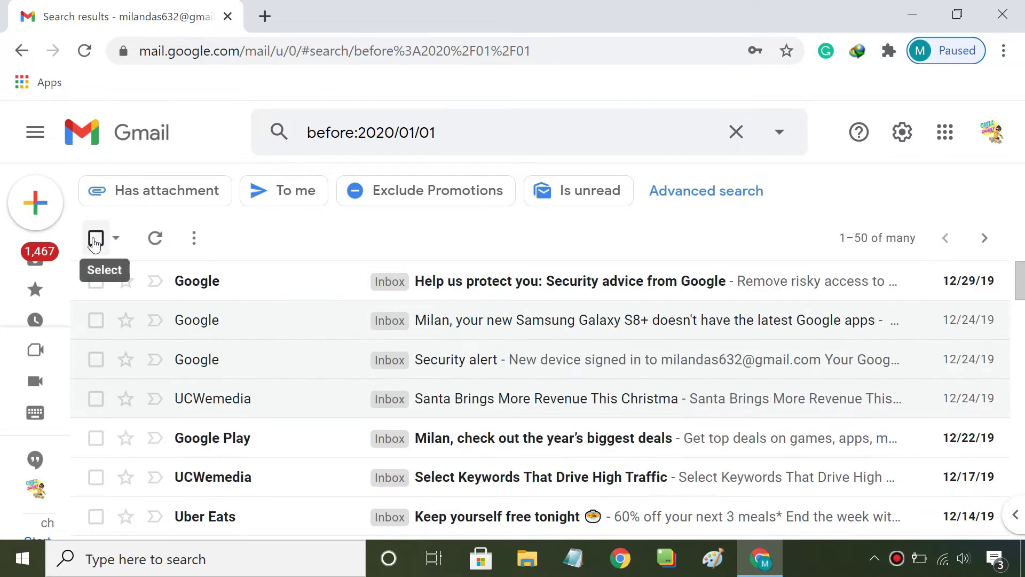
Select all conversations matching the pre-2020 search and delete them, confirming the bulk action
{"action": "left_click", "coordinate": [95, 238]}
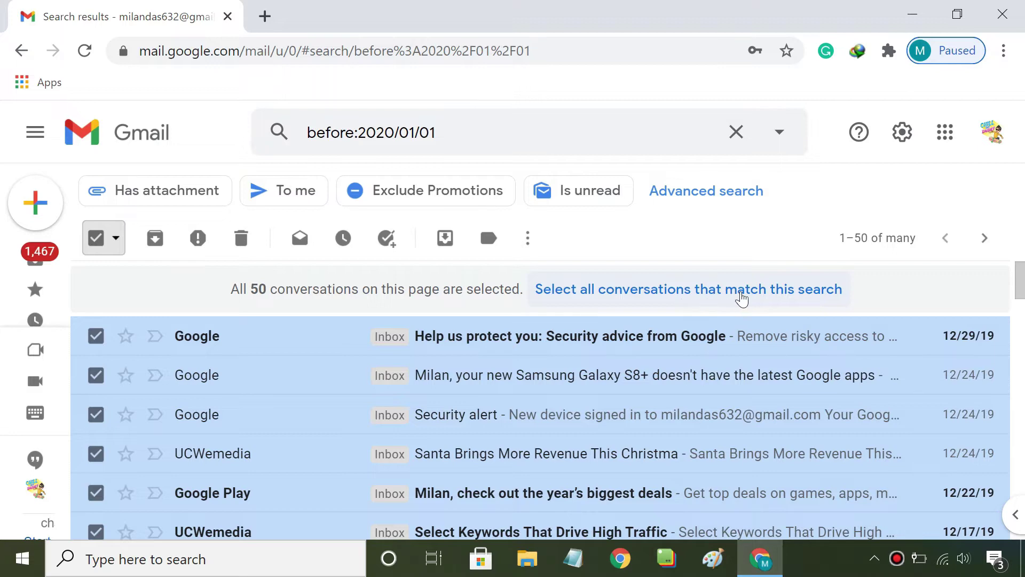
{"action": "left_click", "coordinate": [688, 291]}
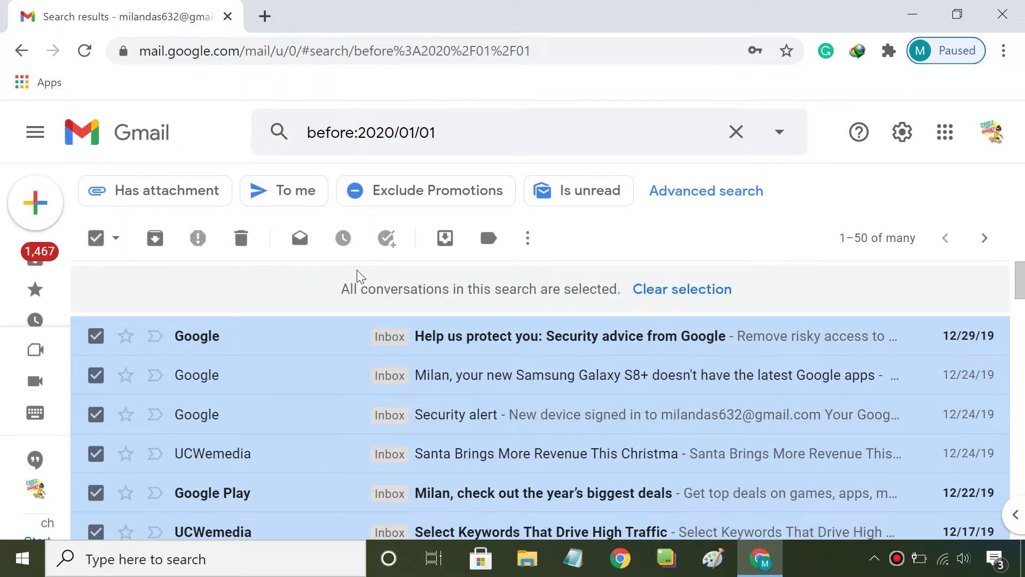
{"action": "left_click", "coordinate": [242, 241]}
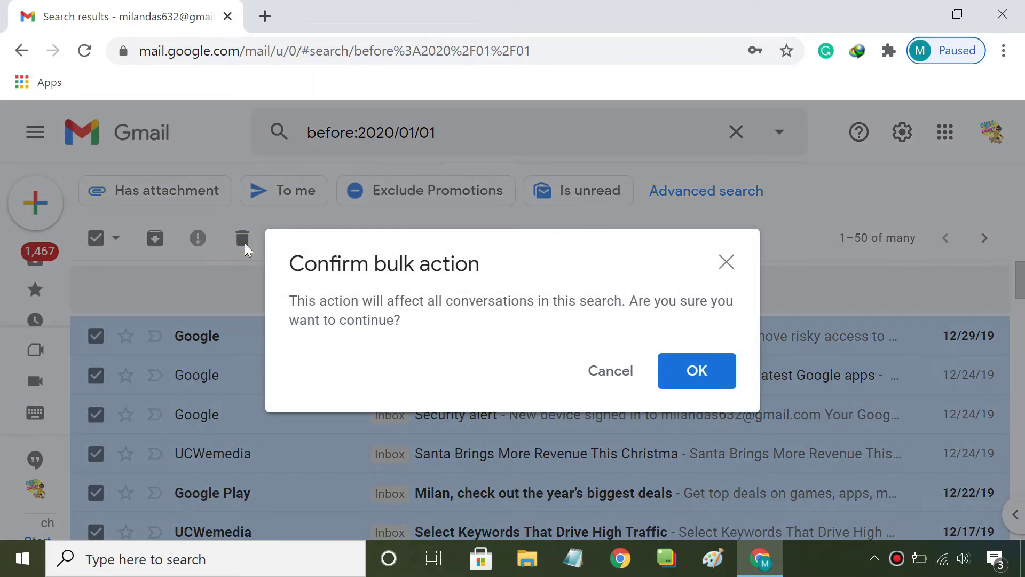
{"action": "left_click", "coordinate": [694, 370]}
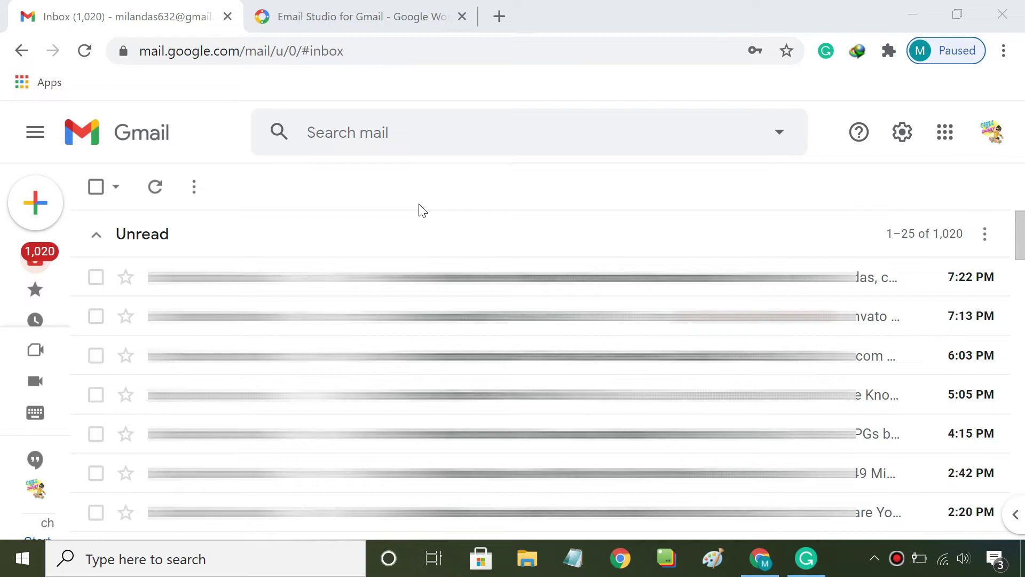
Switch to the Email Studio for Gmail Marketplace tab, selecting its title text and page address
{"action": "left_click", "coordinate": [383, 16]}
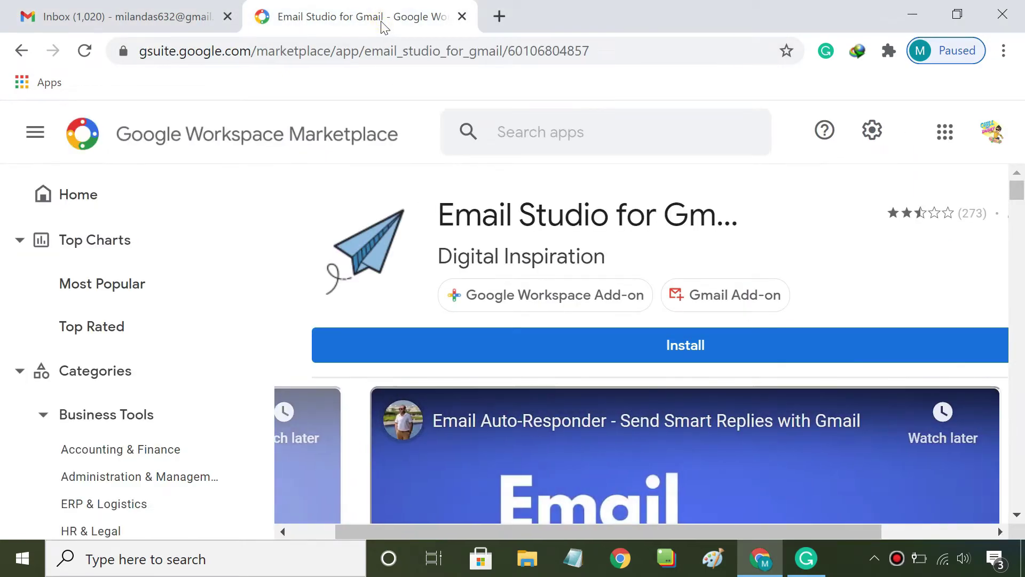
{"action": "left_click_drag", "start_coordinate": [441, 220], "coordinate": [700, 225]}
{"action": "left_click", "coordinate": [708, 258]}
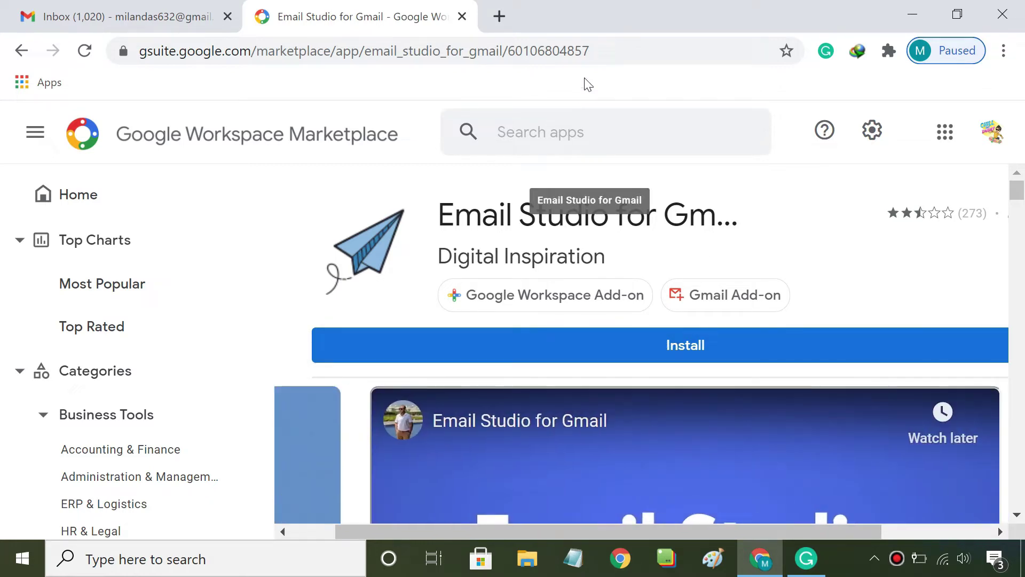
{"action": "left_click", "coordinate": [513, 62]}
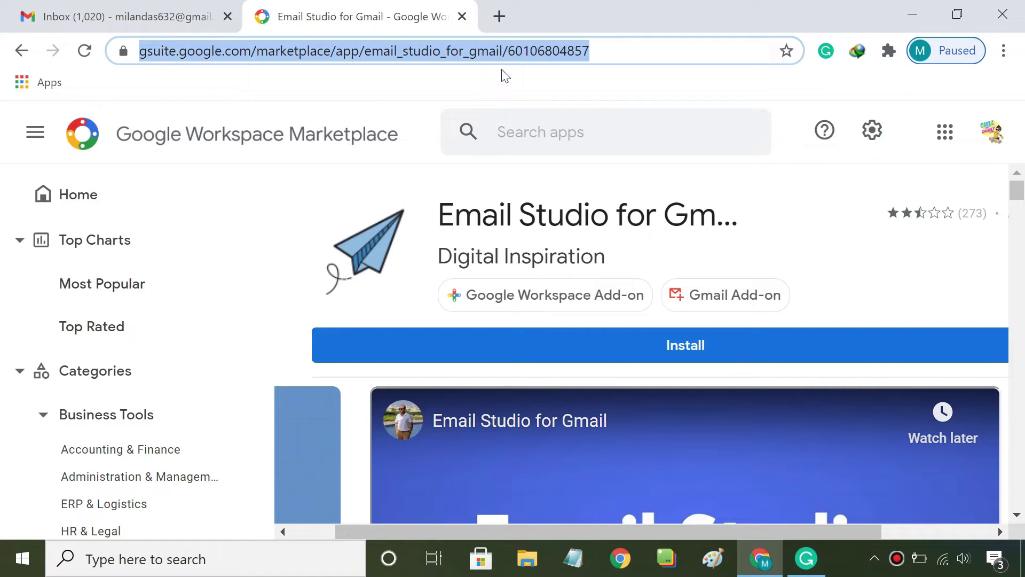
Install Email Studio for Gmail, granting it access to the Google account, and dismiss the completion message
{"action": "left_click", "coordinate": [662, 351]}
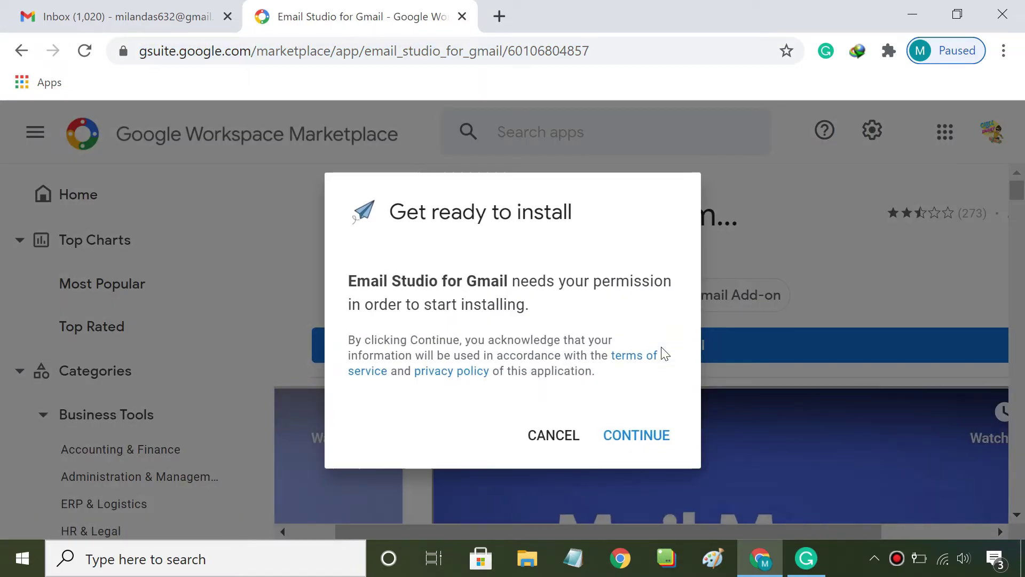
{"action": "left_click", "coordinate": [635, 441]}
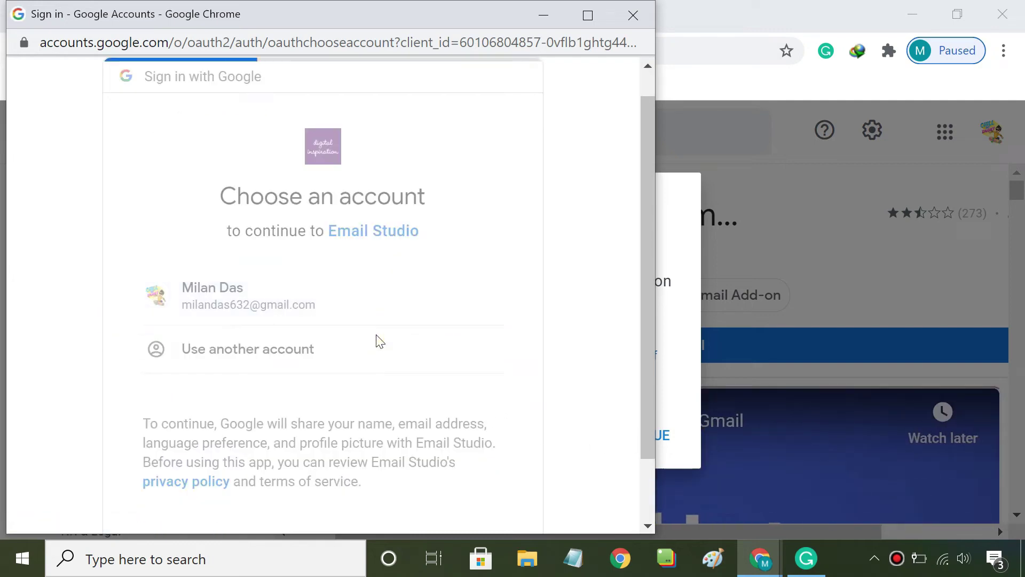
{"action": "scroll", "coordinate": [379, 341], "scroll_direction": "down", "scroll_amount": 5}
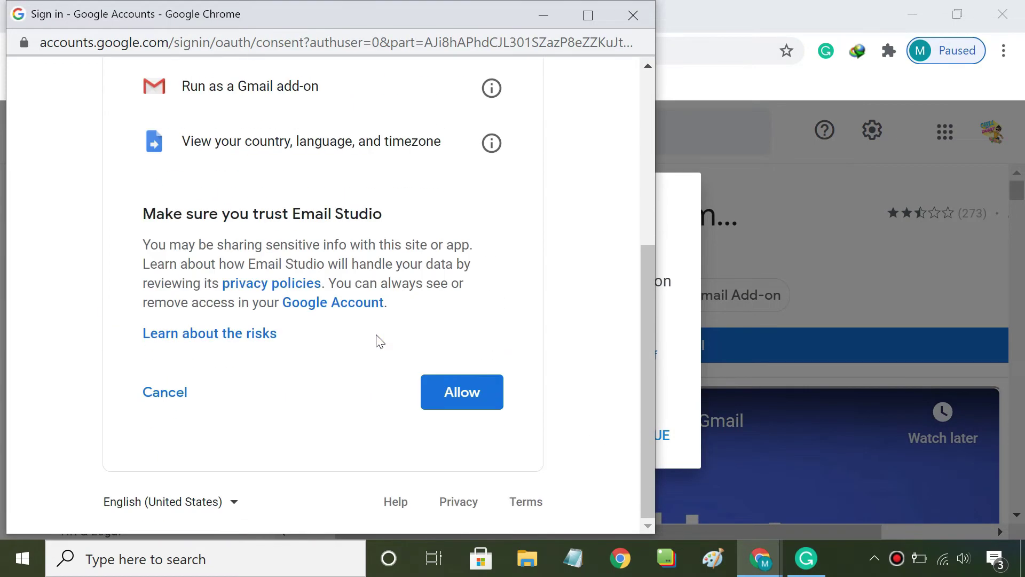
{"action": "left_click", "coordinate": [464, 398]}
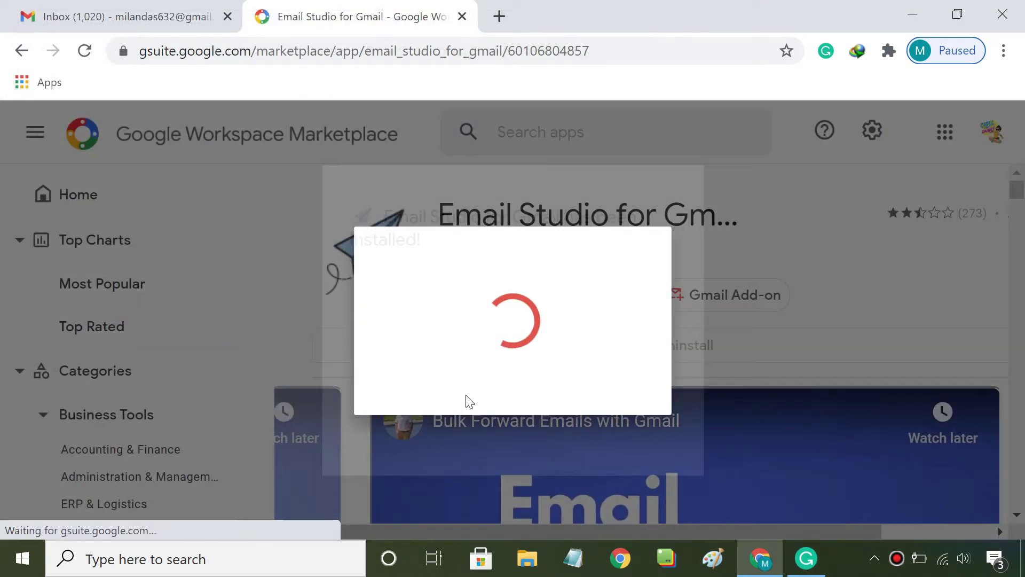
{"action": "left_click", "coordinate": [649, 467]}
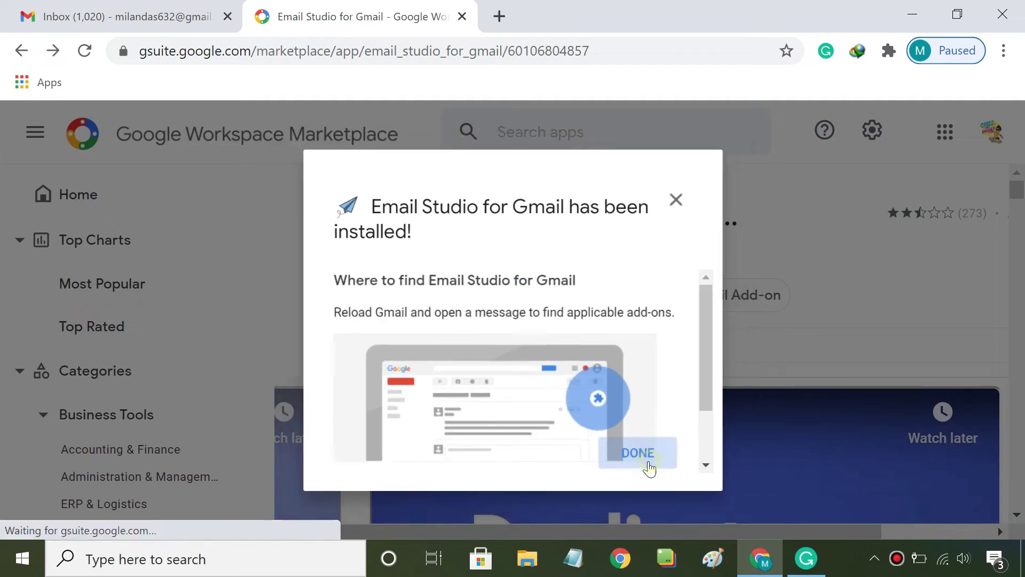
Return to Gmail, reload it, and launch Email Studio's Email Clean Up from the add-ons panel
{"action": "left_click", "coordinate": [461, 17]}
{"action": "left_click", "coordinate": [85, 51]}
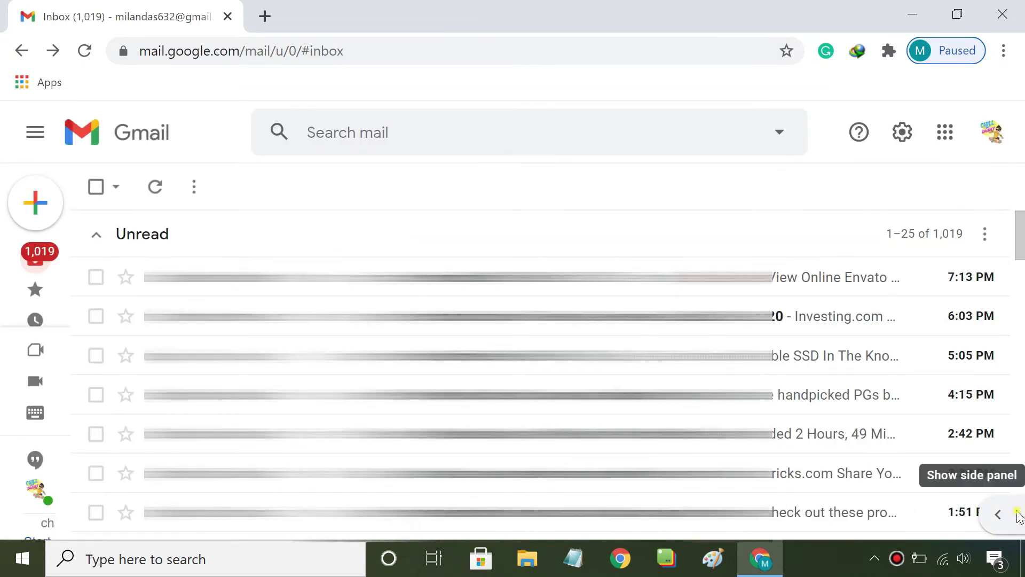
{"action": "left_click", "coordinate": [1016, 515]}
{"action": "left_click", "coordinate": [999, 441]}
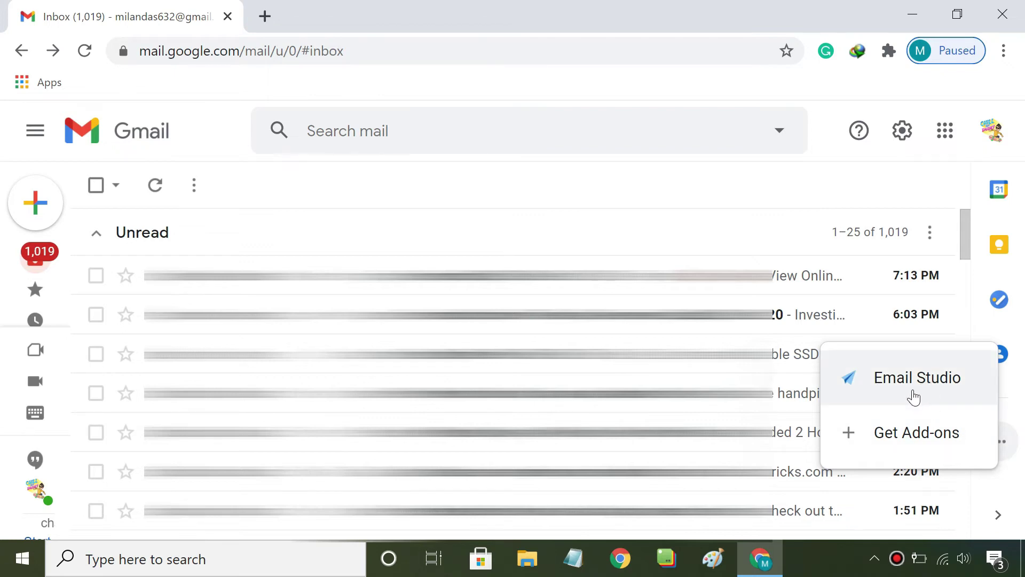
{"action": "left_click", "coordinate": [914, 396]}
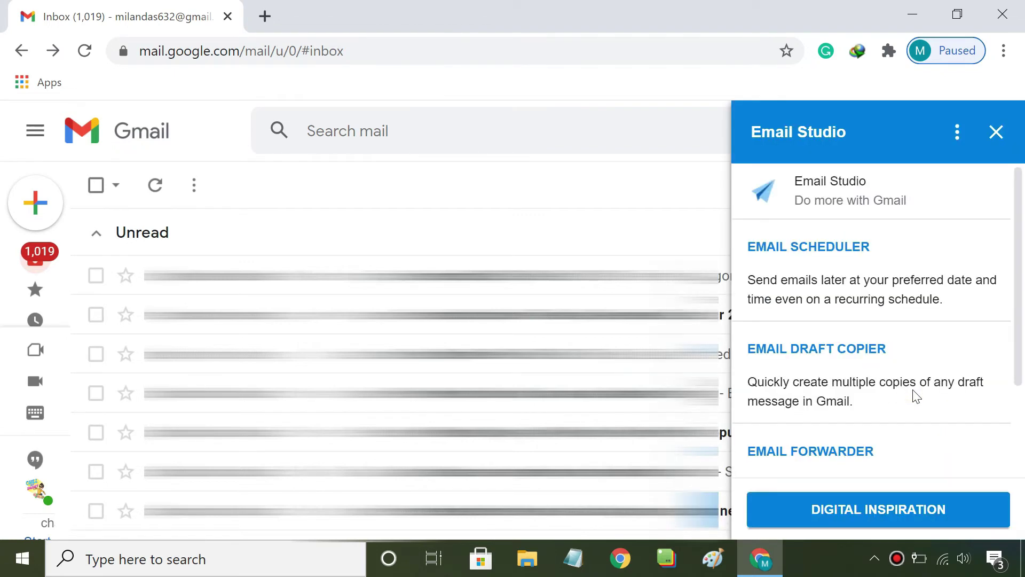
{"action": "scroll", "coordinate": [916, 397], "scroll_direction": "down", "scroll_amount": 5}
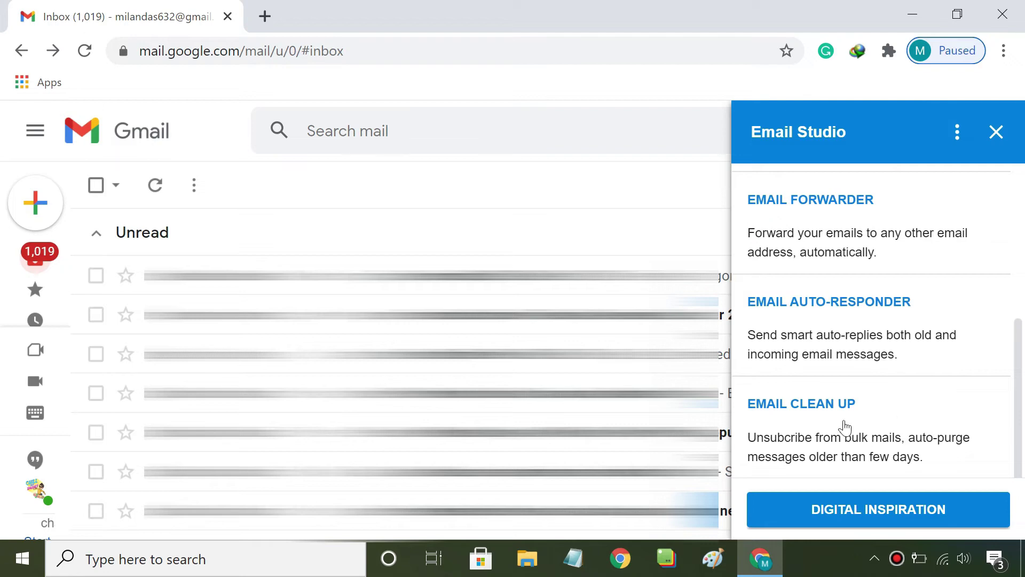
{"action": "left_click", "coordinate": [811, 408]}
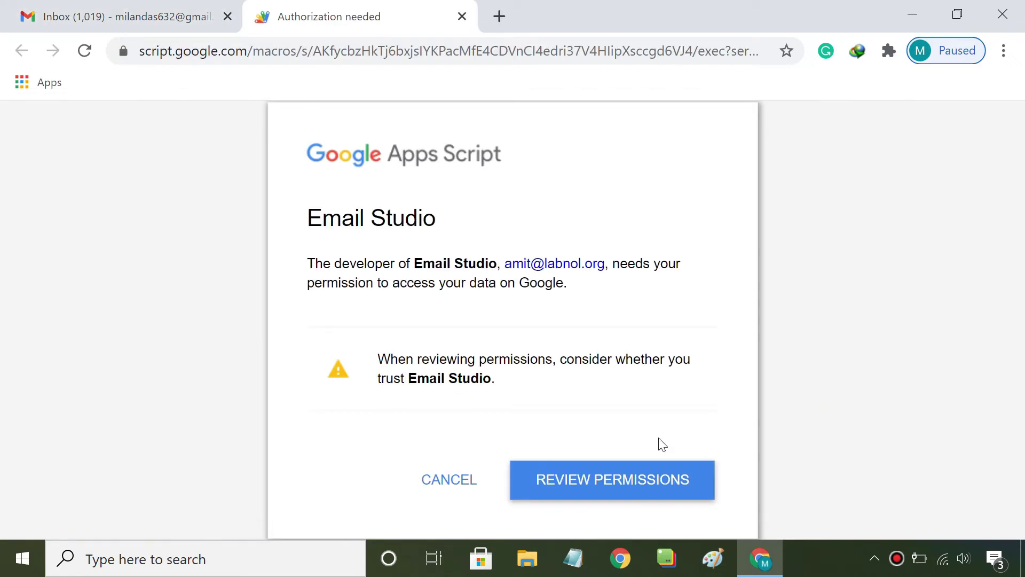
Review permissions, choose the Google account, and allow Email Studio to access it
{"action": "left_click", "coordinate": [624, 488]}
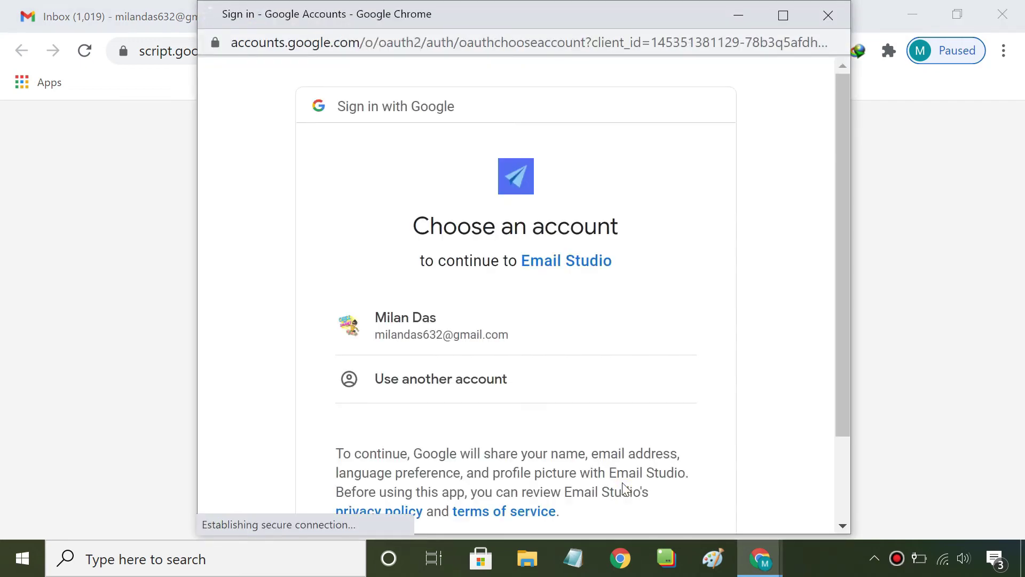
{"action": "left_click", "coordinate": [508, 341]}
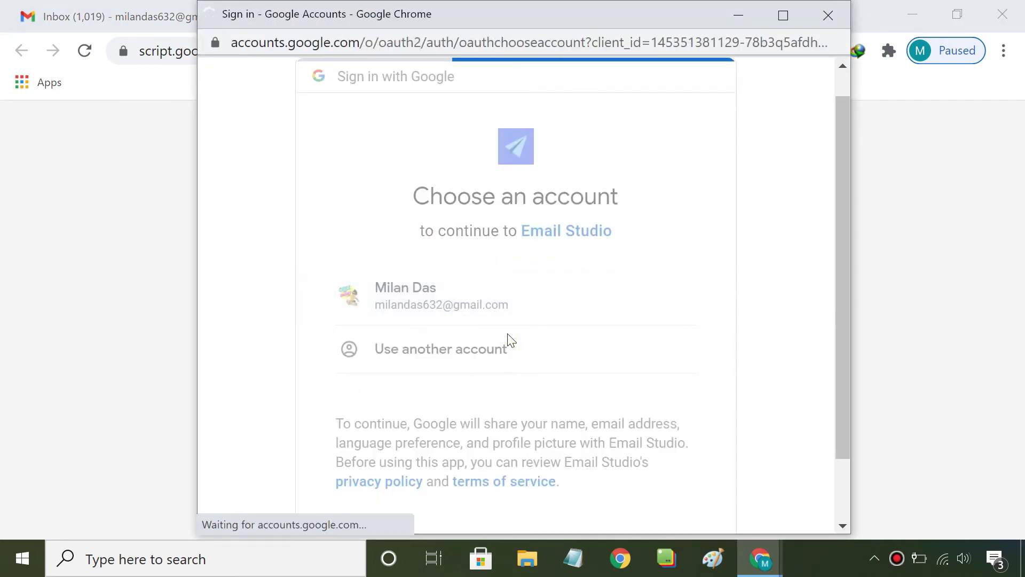
{"action": "scroll", "coordinate": [509, 340], "scroll_direction": "down", "scroll_amount": 8}
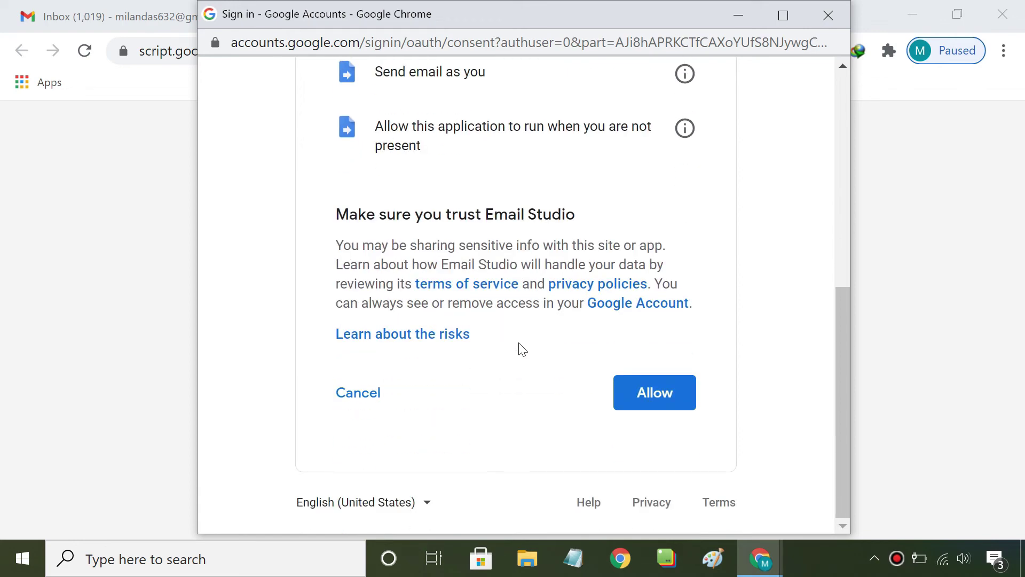
{"action": "left_click", "coordinate": [661, 399]}
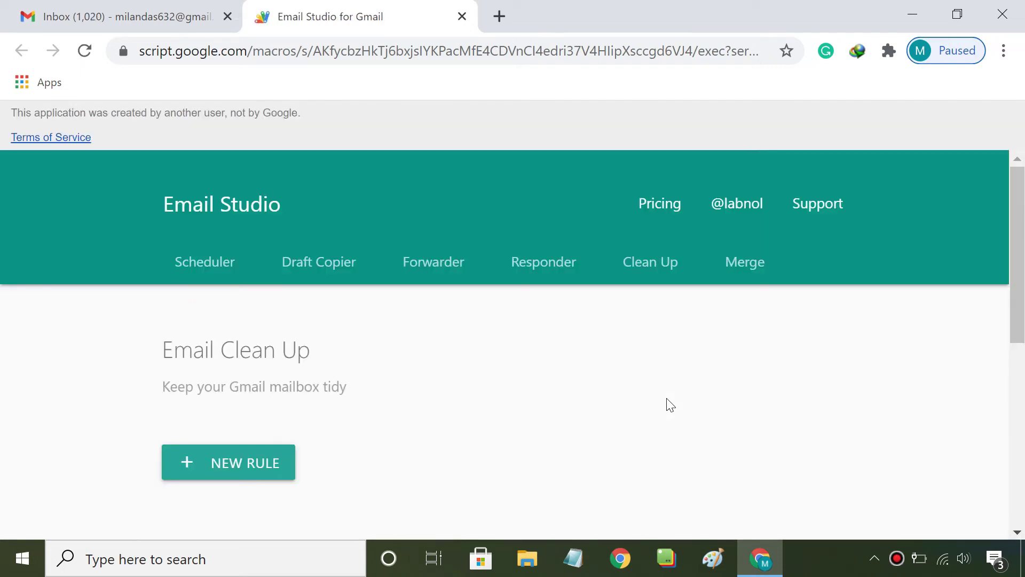
Start a new clean-up rule, entering then erasing sample sender addresses in From
{"action": "left_click", "coordinate": [235, 473]}
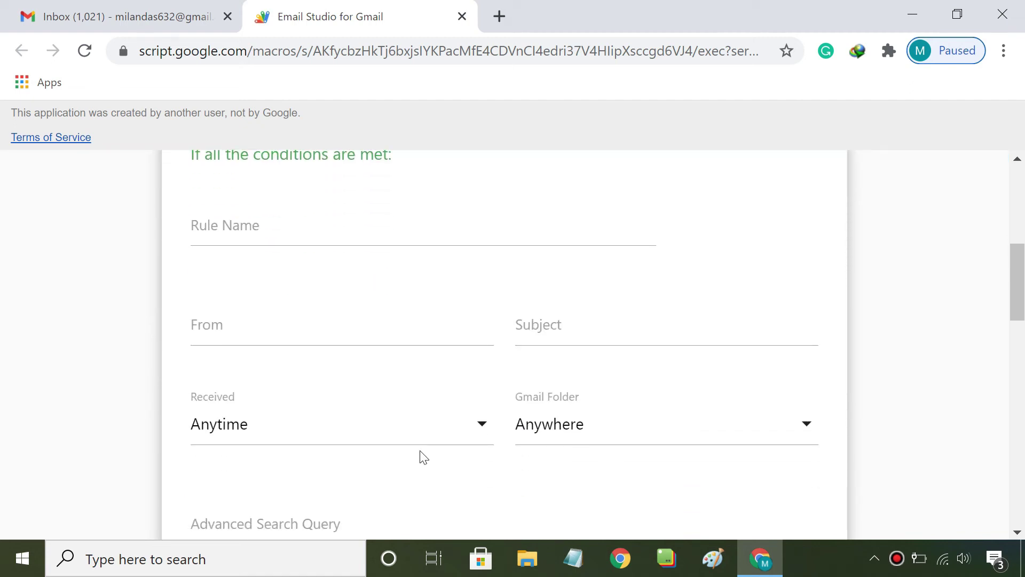
{"action": "left_click", "coordinate": [321, 338]}
{"action": "type", "text": "x"}
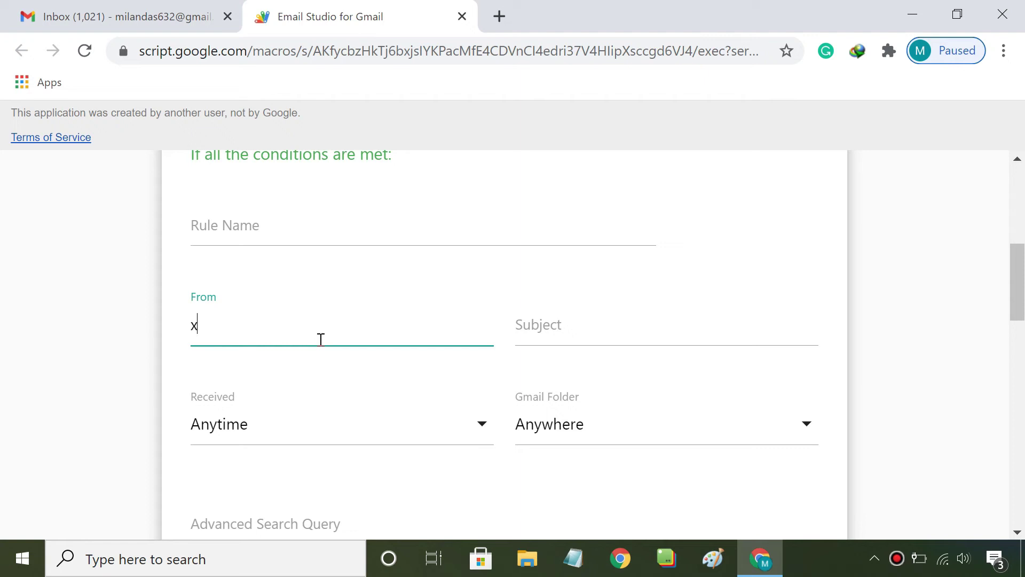
{"action": "type", "text": "yz@gmail.com, abc@gmail.co"}
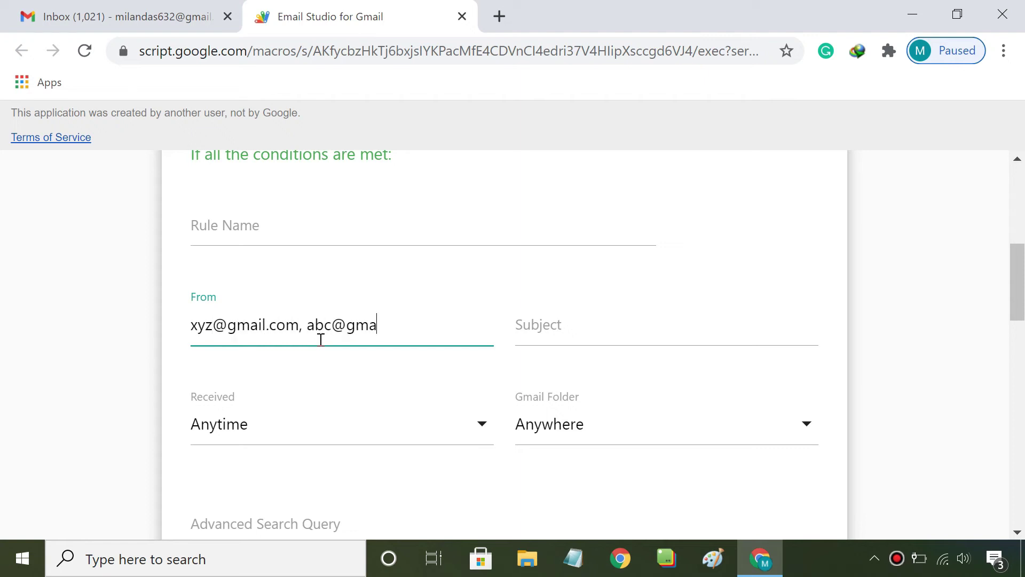
{"action": "key", "text": "BackSpace"}
{"action": "key", "text": "BackSpace"}
{"action": "key", "text": "BackSpace"}
{"action": "key", "text": "BackSpace"}
{"action": "key", "text": "BackSpace"}
{"action": "key", "text": "BackSpace"}
{"action": "key", "text": "BackSpace"}
{"action": "key", "text": "BackSpace"}
{"action": "key", "text": "BackSpace"}
{"action": "key", "text": "BackSpace"}
{"action": "key", "text": "BackSpace"}
{"action": "key", "text": "BackSpace"}
{"action": "key", "text": "BackSpace"}
{"action": "key", "text": "BackSpace"}
{"action": "key", "text": "BackSpace"}
{"action": "key", "text": "BackSpace"}
{"action": "key", "text": "BackSpace"}
{"action": "key", "text": "BackSpace"}
{"action": "key", "text": "BackSpace"}
{"action": "key", "text": "BackSpace"}
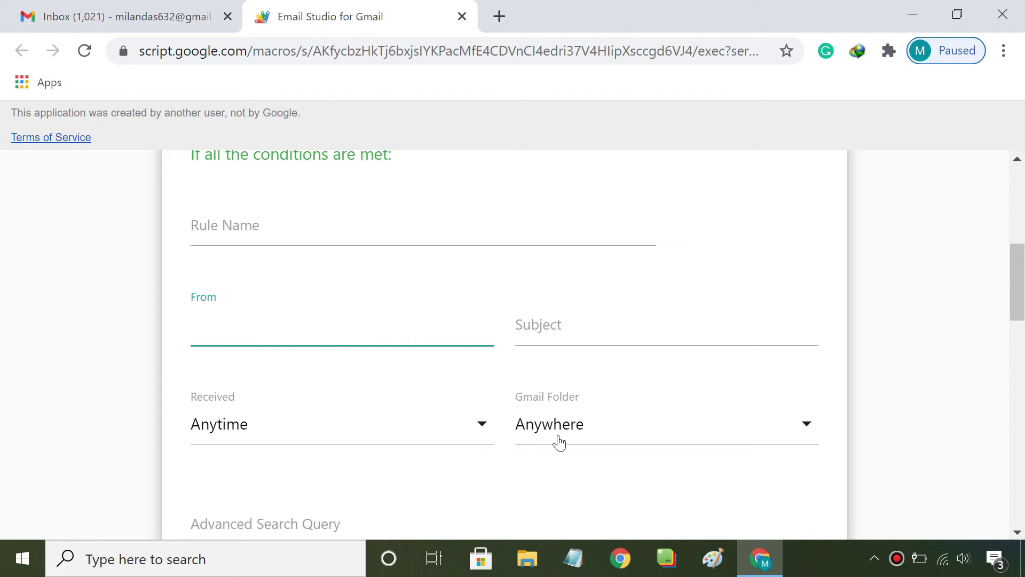
Try CATEGORY_SOCIAL as the Gmail folder, then reset it to Anywhere
{"action": "left_click", "coordinate": [565, 427]}
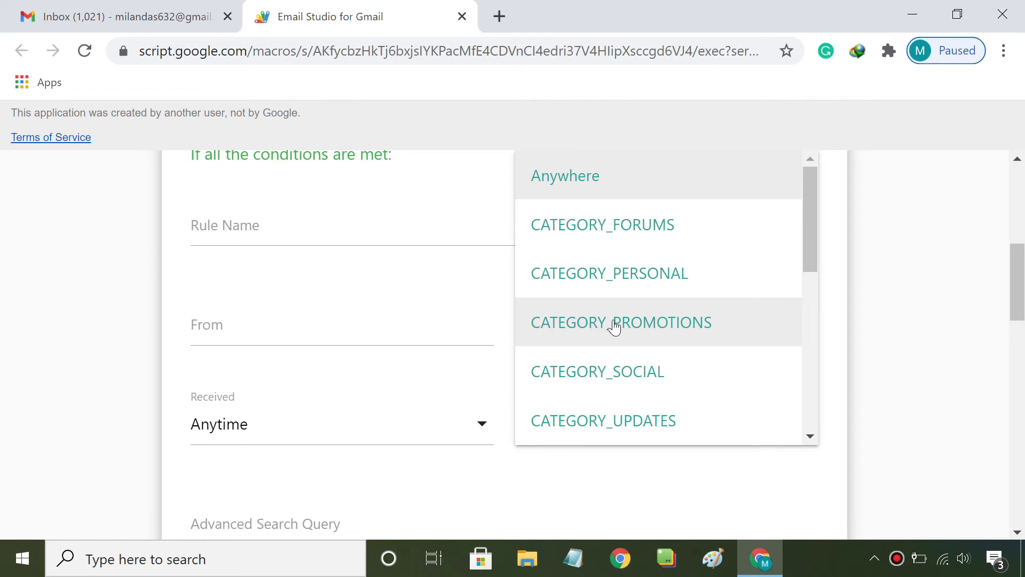
{"action": "left_click", "coordinate": [611, 380]}
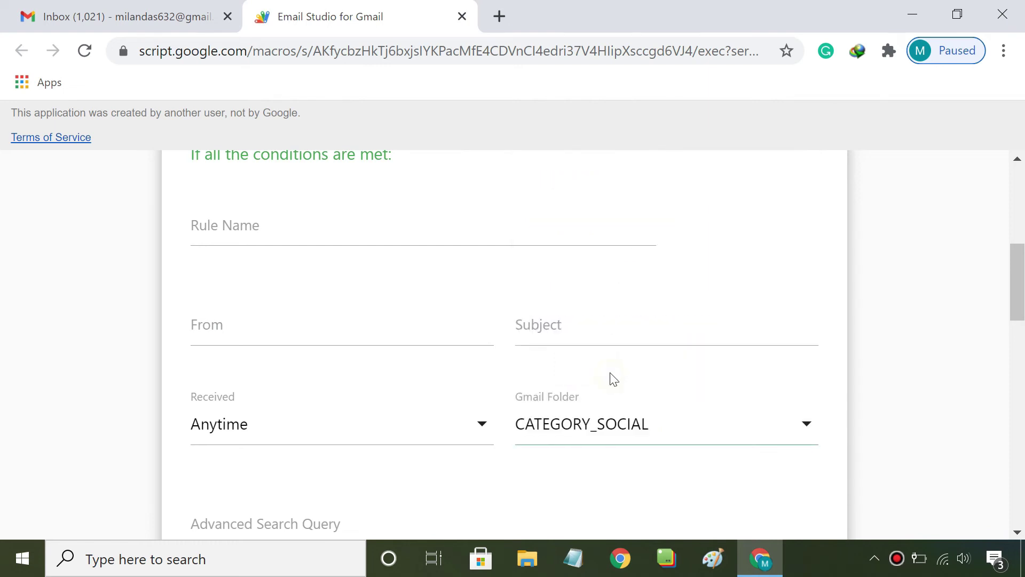
{"action": "left_click", "coordinate": [632, 440]}
{"action": "scroll", "coordinate": [590, 194], "scroll_direction": "up", "scroll_amount": 2}
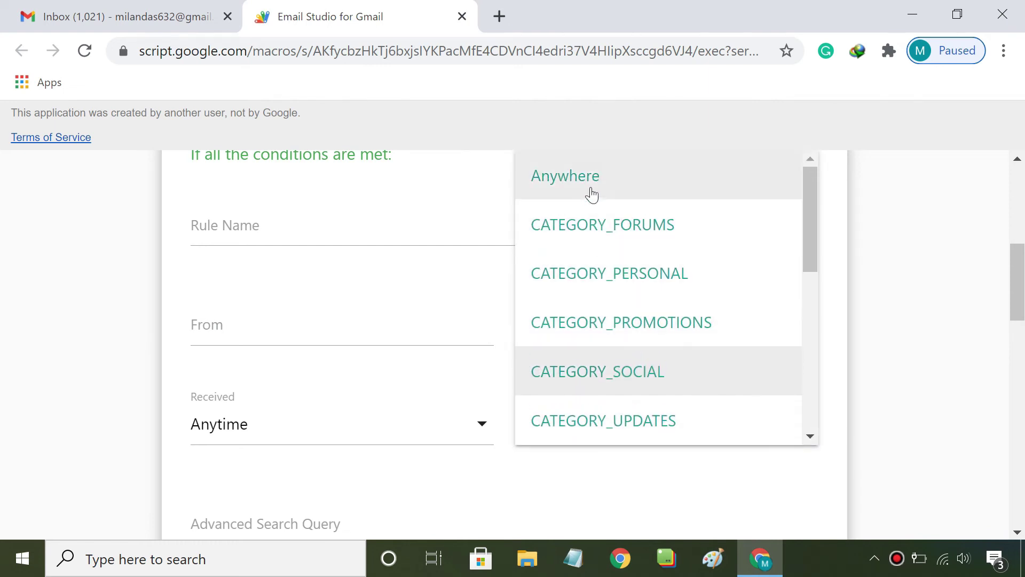
{"action": "left_click", "coordinate": [592, 194]}
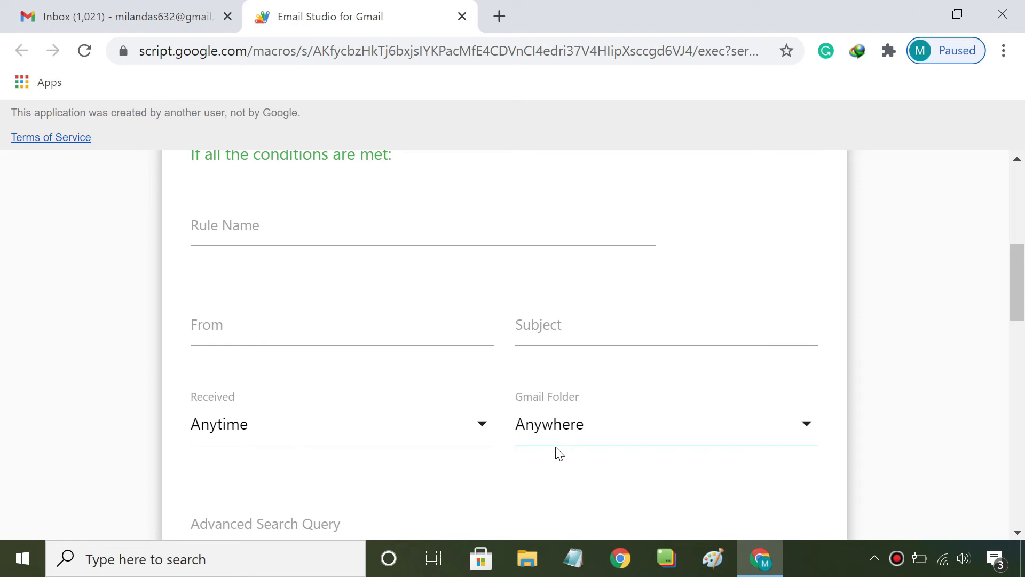
{"action": "left_click", "coordinate": [440, 427]}
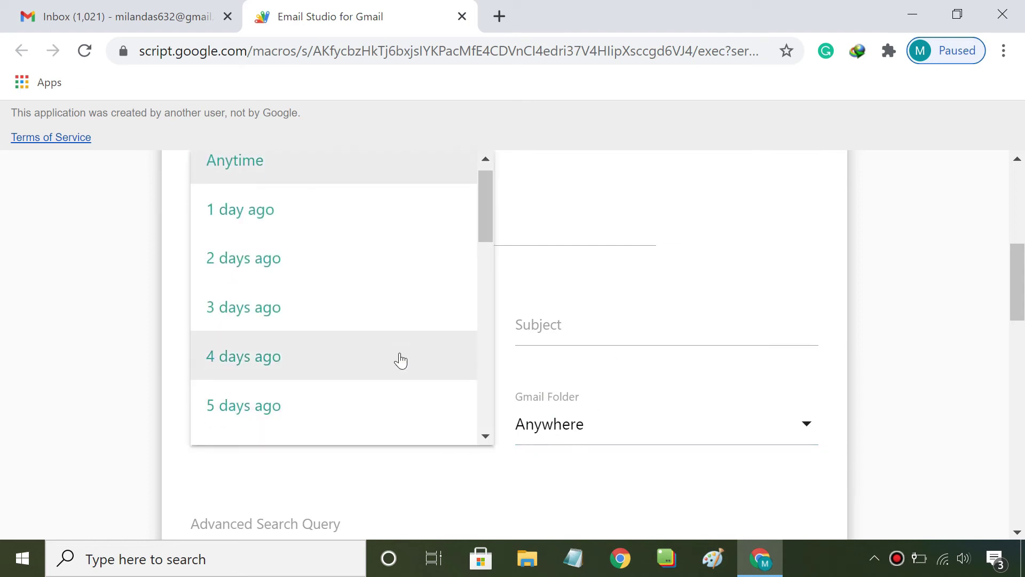
Choose 1 year ago from the Received dropdown list
{"action": "scroll", "coordinate": [401, 360], "scroll_direction": "down", "scroll_amount": 12}
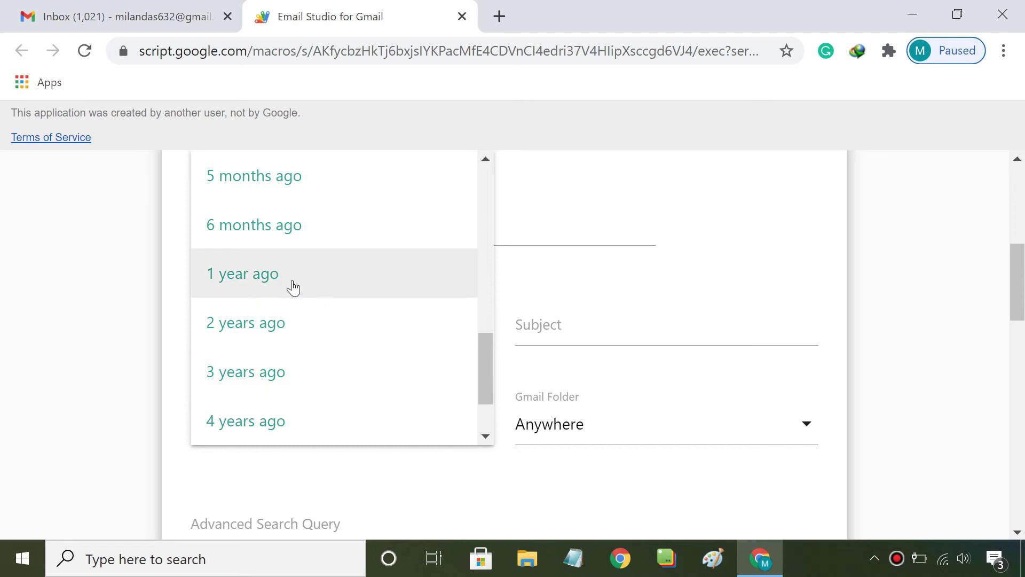
{"action": "left_click", "coordinate": [293, 287]}
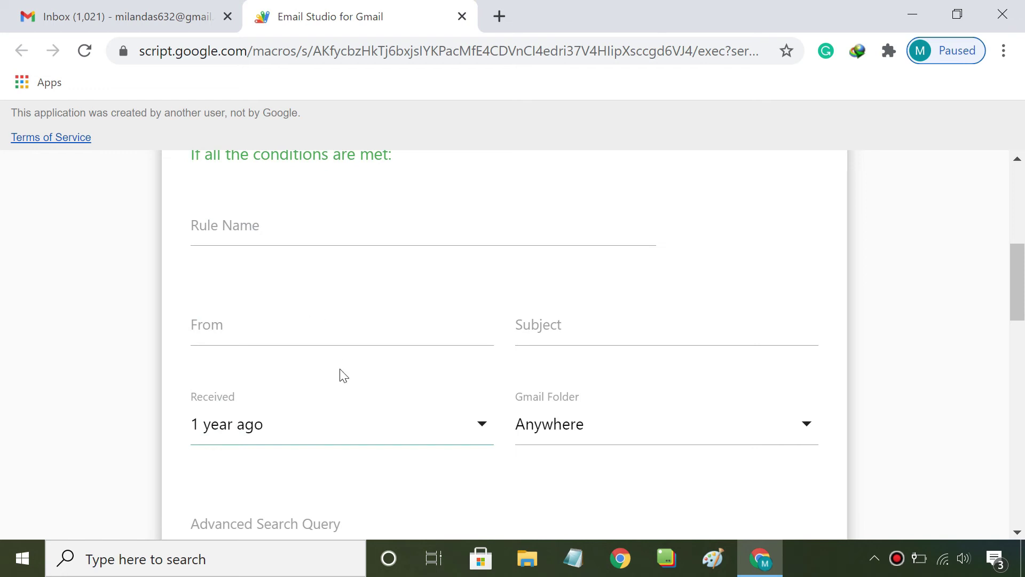
{"action": "scroll", "coordinate": [360, 450], "scroll_direction": "down", "scroll_amount": 2}
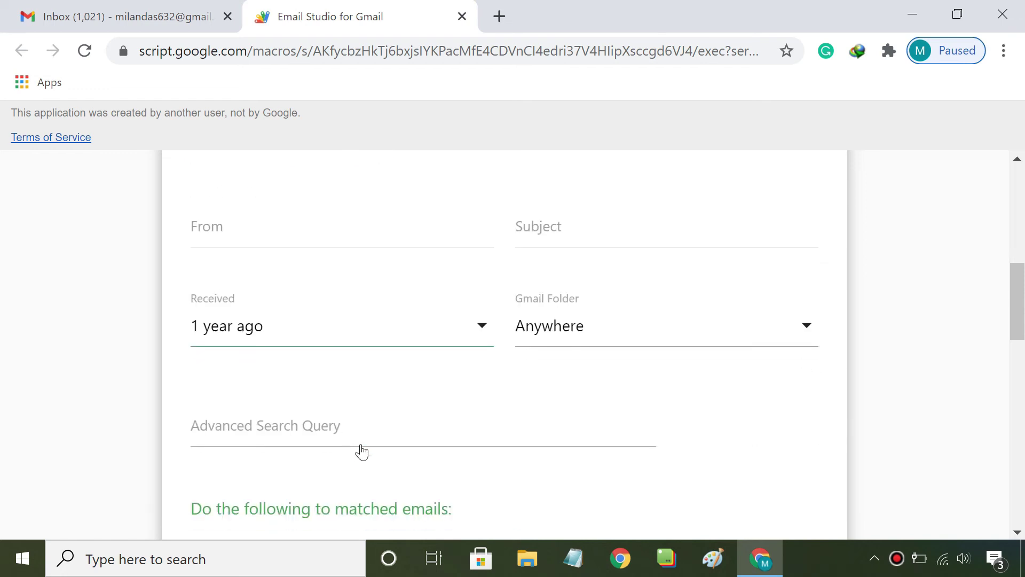
Try larger_than and has:attachment in Advanced Search Query, then clear it again
{"action": "left_click", "coordinate": [283, 438]}
{"action": "type", "text": "larger_than"}
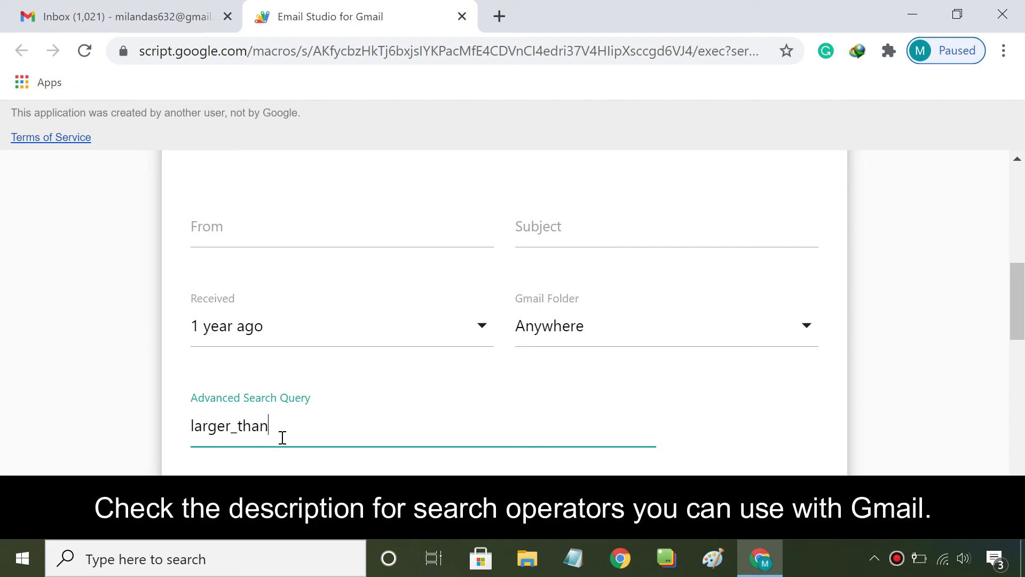
{"action": "key", "text": "BackSpace"}
{"action": "key", "text": "BackSpace"}
{"action": "key", "text": "BackSpace"}
{"action": "key", "text": "BackSpace"}
{"action": "key", "text": "BackSpace"}
{"action": "key", "text": "BackSpace"}
{"action": "key", "text": "BackSpace"}
{"action": "key", "text": "BackSpace"}
{"action": "key", "text": "BackSpace"}
{"action": "key", "text": "BackSpace"}
{"action": "type", "text": "has:attachmen"}
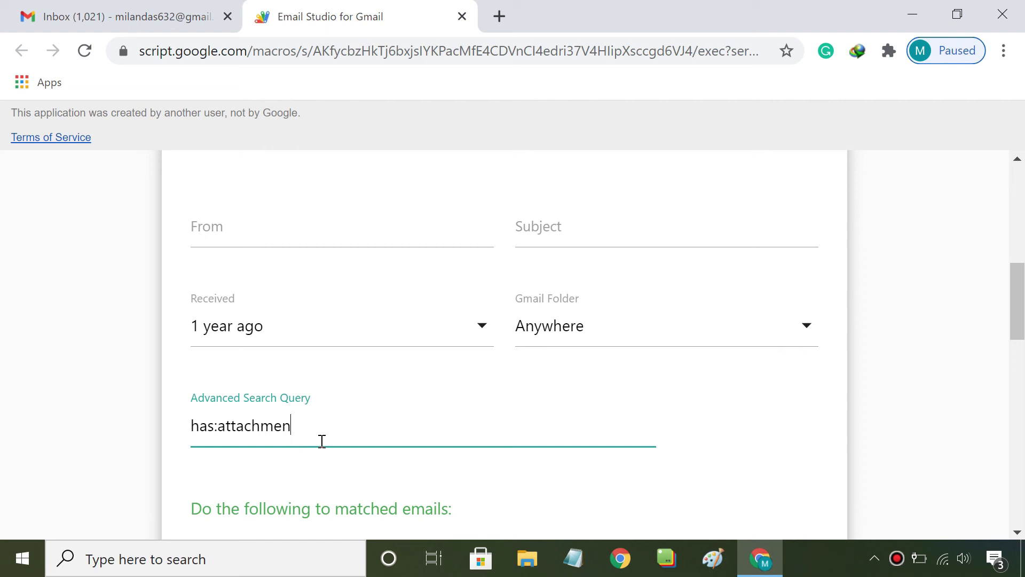
{"action": "key", "text": "BackSpace"}
{"action": "key", "text": "BackSpace"}
{"action": "key", "text": "BackSpace"}
{"action": "key", "text": "BackSpace"}
{"action": "key", "text": "BackSpace"}
{"action": "key", "text": "BackSpace"}
{"action": "key", "text": "BackSpace"}
{"action": "key", "text": "BackSpace"}
{"action": "key", "text": "BackSpace"}
{"action": "key", "text": "BackSpace"}
{"action": "key", "text": "BackSpace"}
{"action": "key", "text": "BackSpace"}
{"action": "key", "text": "BackSpace"}
{"action": "scroll", "coordinate": [322, 441], "scroll_direction": "up", "scroll_amount": 3}
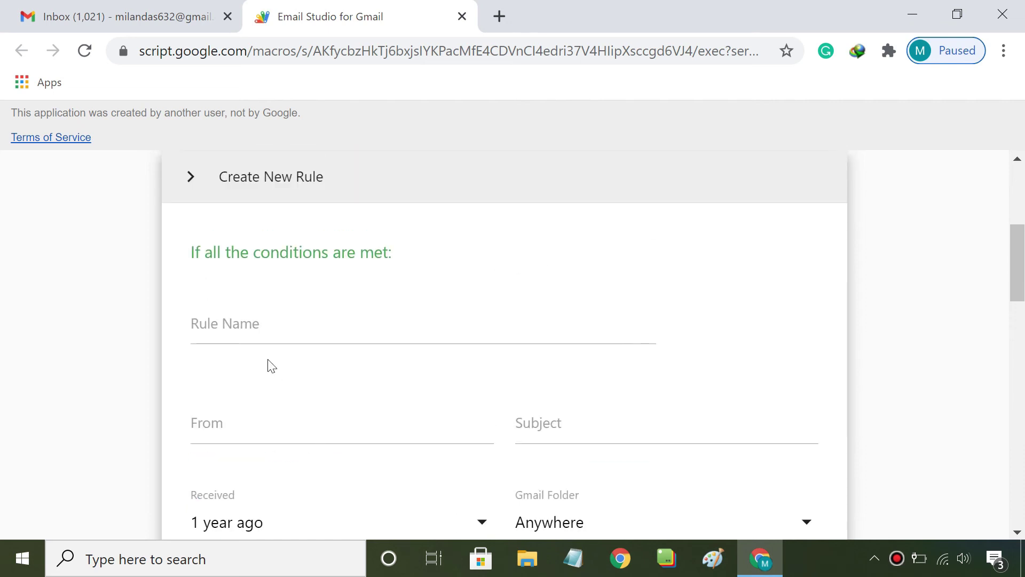
Enter 'Delete Old Emails' as the rule name
{"action": "left_click", "coordinate": [260, 327]}
{"action": "type", "text": "Delete"}
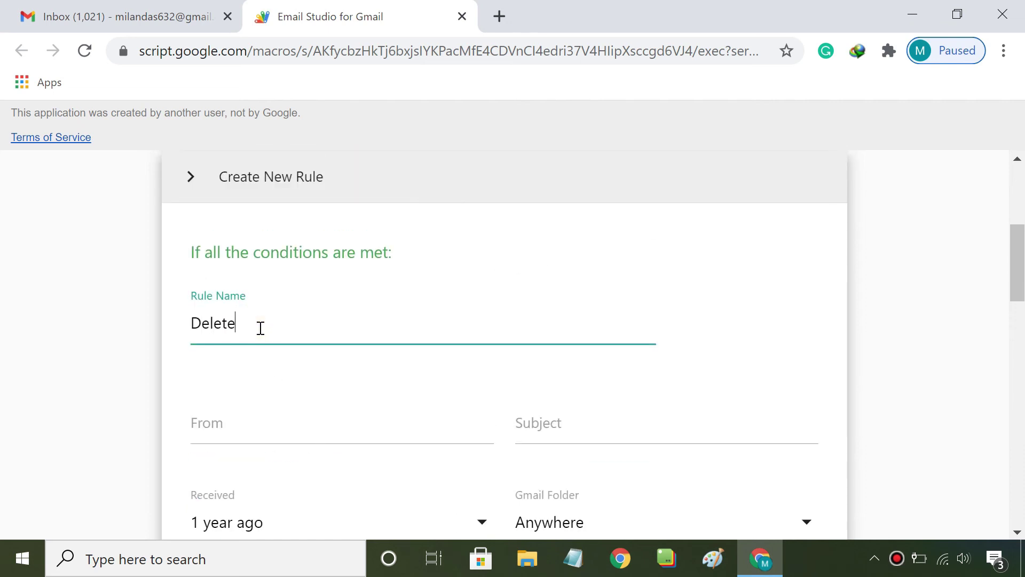
{"action": "type", "text": " Old Emails"}
{"action": "scroll", "coordinate": [260, 331], "scroll_direction": "down", "scroll_amount": 3}
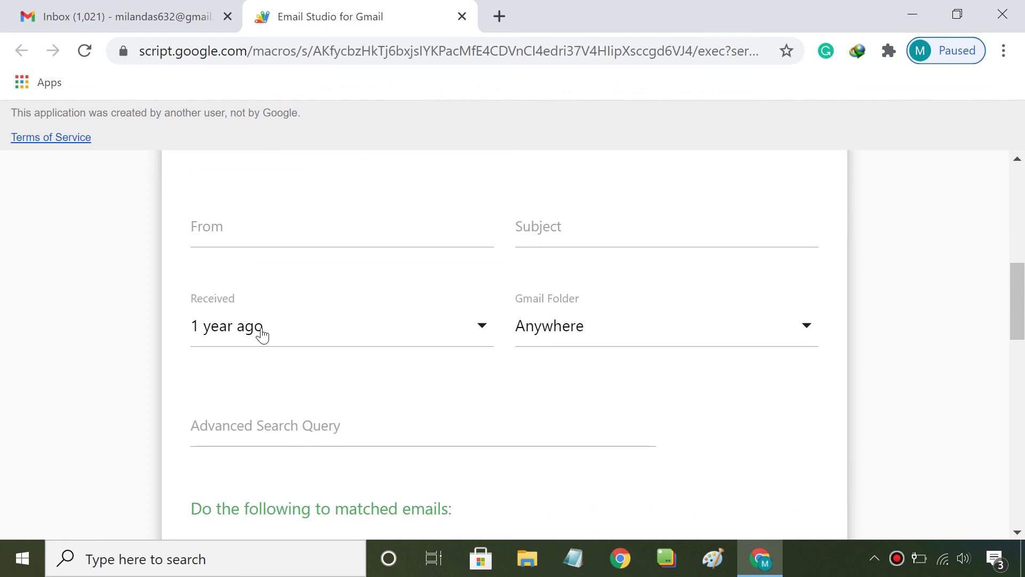
{"action": "scroll", "coordinate": [261, 334], "scroll_direction": "down", "scroll_amount": 3}
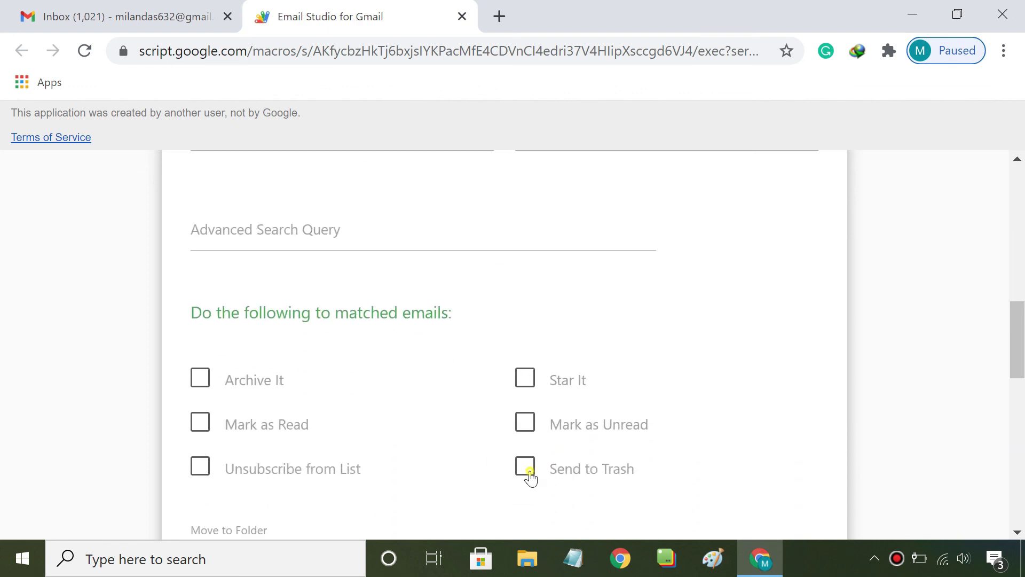
Set the clean-up rule's action to Send to Trash and save it as Rule #1: Delete Old Emails
{"action": "left_click", "coordinate": [526, 469]}
{"action": "scroll", "coordinate": [531, 477], "scroll_direction": "down", "scroll_amount": 2}
{"action": "scroll", "coordinate": [531, 478], "scroll_direction": "down", "scroll_amount": 2}
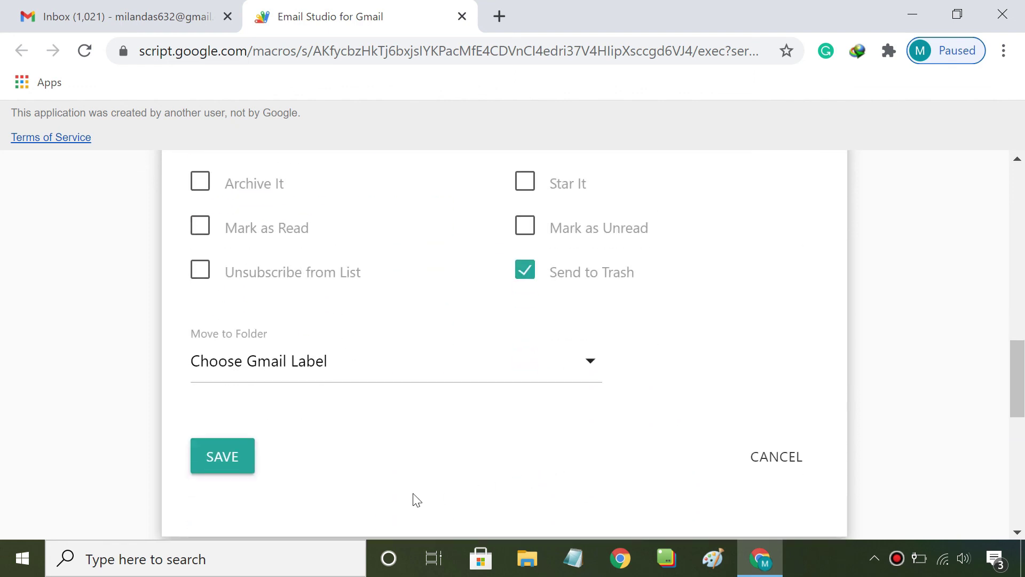
{"action": "left_click", "coordinate": [229, 471]}
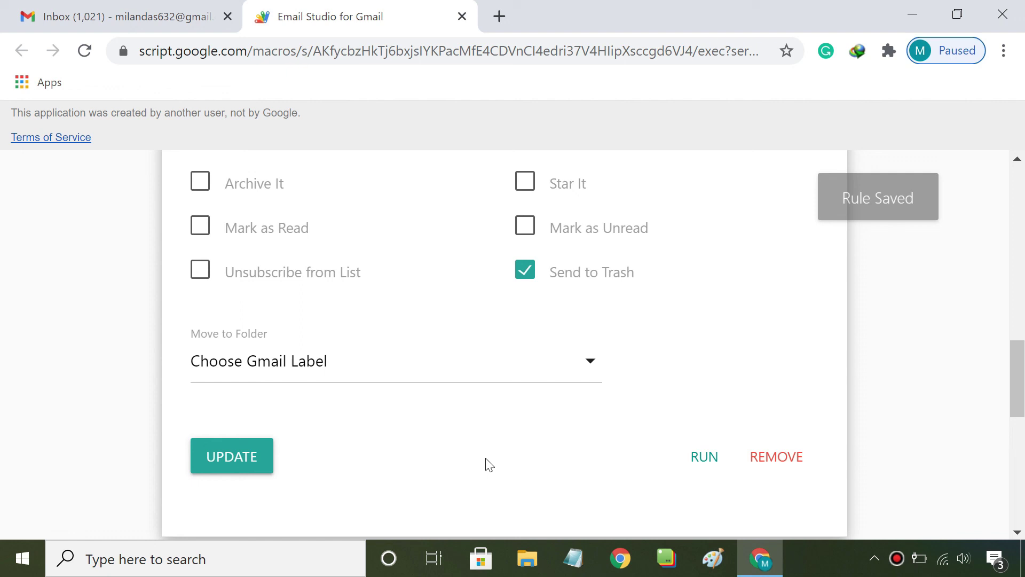
{"action": "scroll", "coordinate": [489, 464], "scroll_direction": "up", "scroll_amount": 7}
{"action": "scroll", "coordinate": [489, 465], "scroll_direction": "up", "scroll_amount": 6}
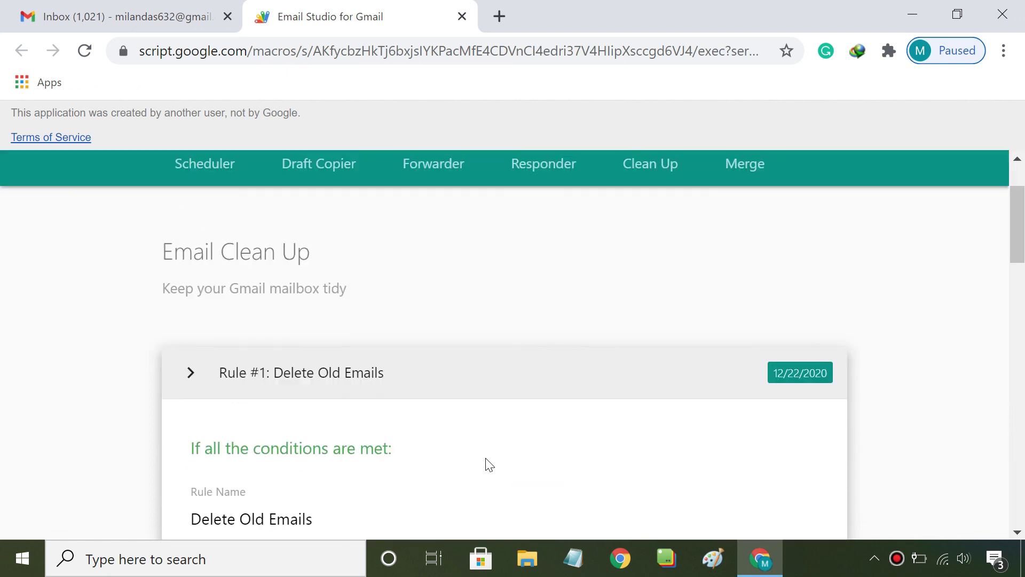